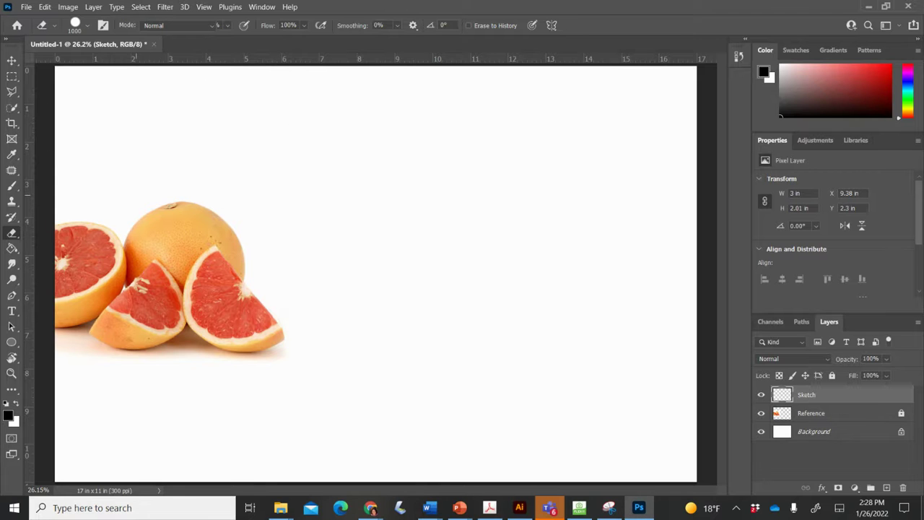
With the Brush, trace black outlines of the whole grapefruit's left, top and right edges and both wedges
key("b")
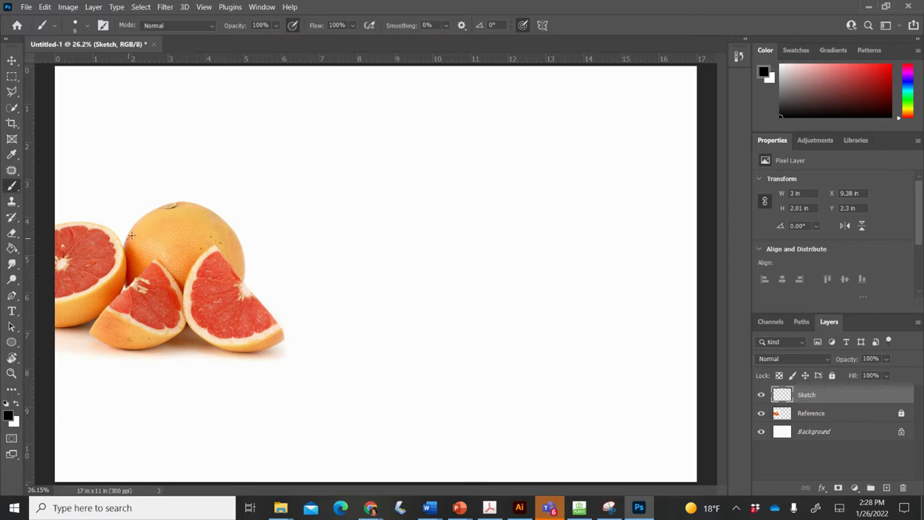
mouse_move(130, 238)
left_mouse_down()
mouse_move(163, 206)
mouse_move(200, 211)
left_mouse_up()
left_click_drag(221, 210, 253, 265)
mouse_move(252, 254)
left_mouse_down()
mouse_move(246, 285)
mouse_move(211, 254)
mouse_move(207, 279)
mouse_move(199, 265)
mouse_move(209, 312)
left_mouse_up()
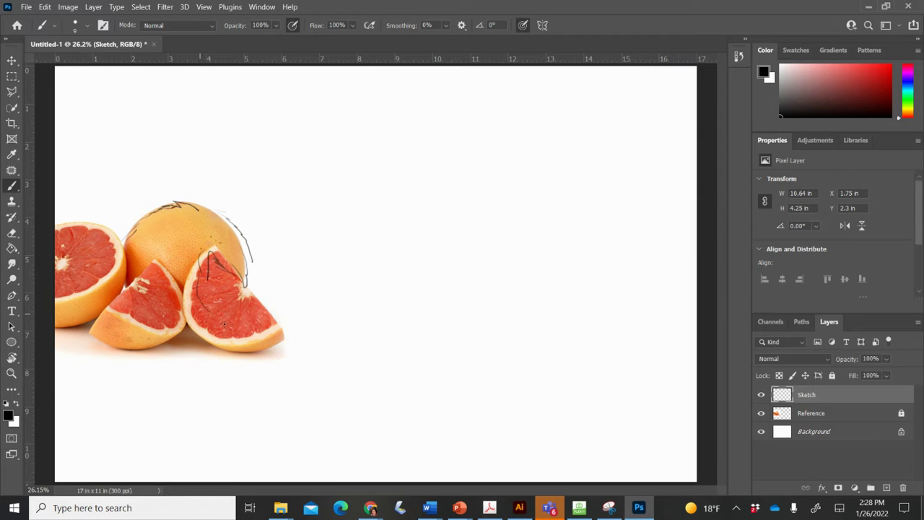
mouse_move(222, 345)
left_mouse_down()
mouse_move(180, 314)
mouse_move(194, 328)
mouse_move(180, 293)
mouse_move(208, 242)
mouse_move(262, 286)
mouse_move(285, 327)
mouse_move(273, 336)
mouse_move(260, 323)
mouse_move(282, 319)
mouse_move(239, 347)
mouse_move(204, 346)
mouse_move(263, 351)
mouse_move(279, 327)
left_mouse_up()
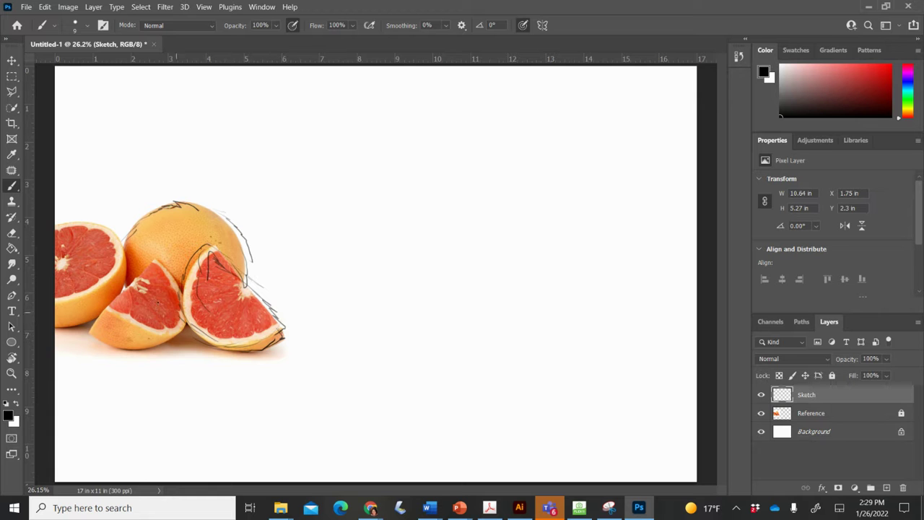
left_click_drag(109, 312, 152, 329)
Zoom in on the fruit and darken the middle wedge's upper-left edge and the right wedge's outline
key("ctrl+plus")
key("ctrl+plus")
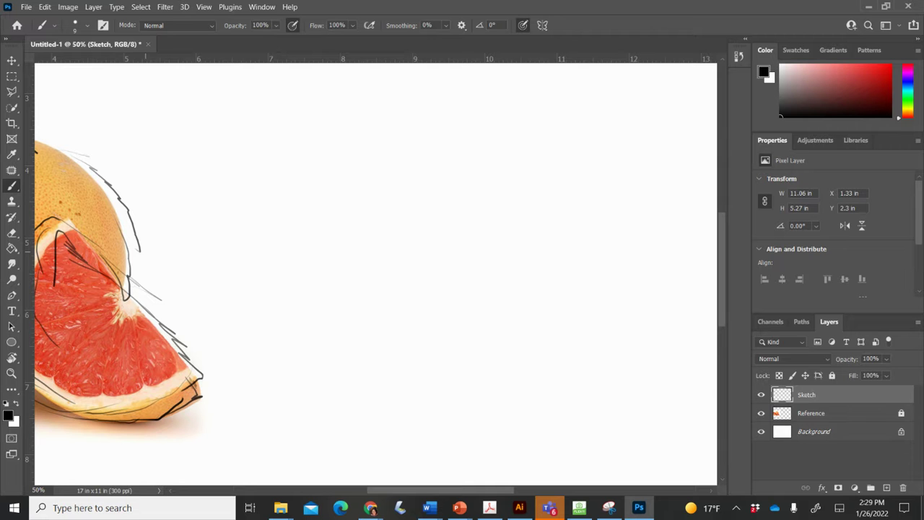
scroll(304, 371, "left", 5)
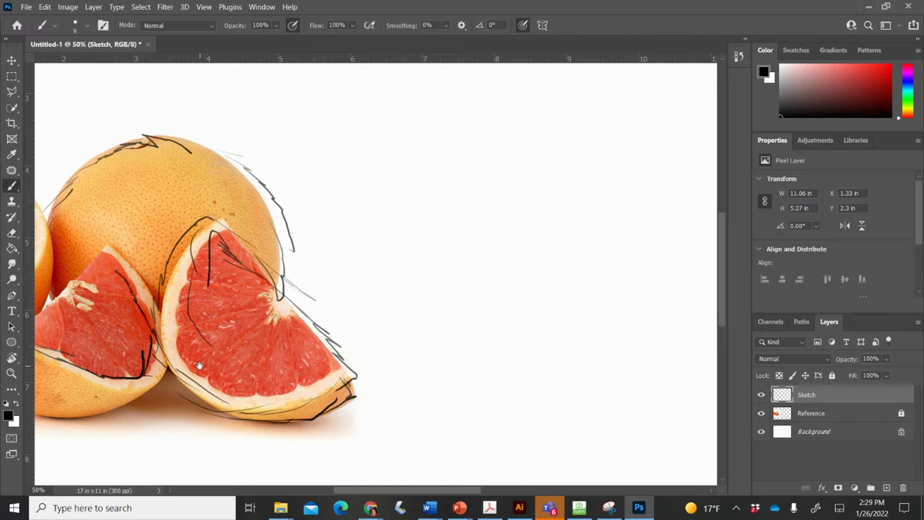
left_click_drag(199, 367, 292, 390)
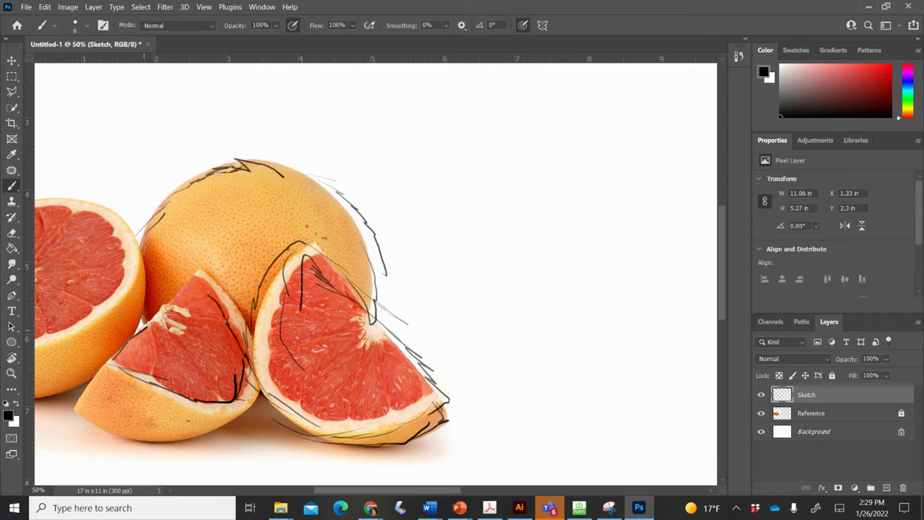
mouse_move(147, 326)
left_mouse_down()
mouse_move(196, 260)
mouse_move(260, 346)
left_mouse_up()
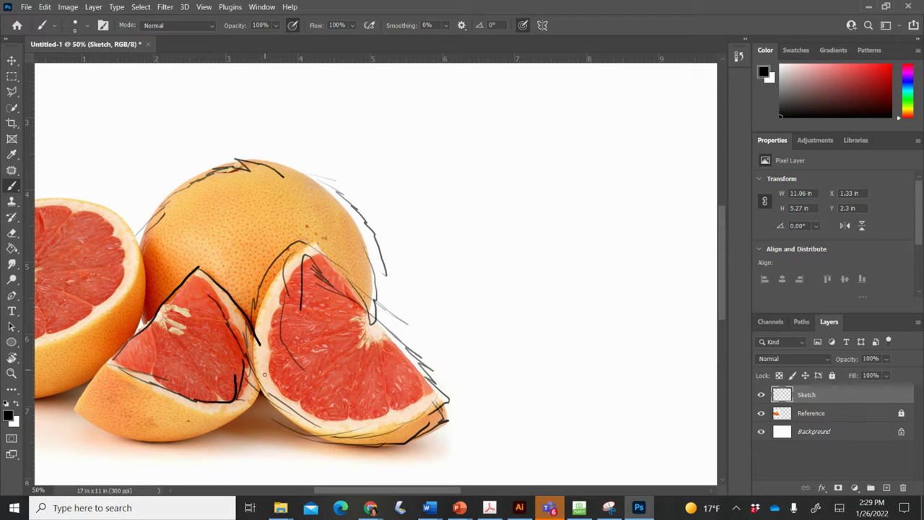
mouse_move(253, 369)
left_mouse_down()
mouse_move(254, 314)
mouse_move(266, 285)
mouse_move(281, 256)
mouse_move(307, 242)
mouse_move(440, 400)
left_mouse_up()
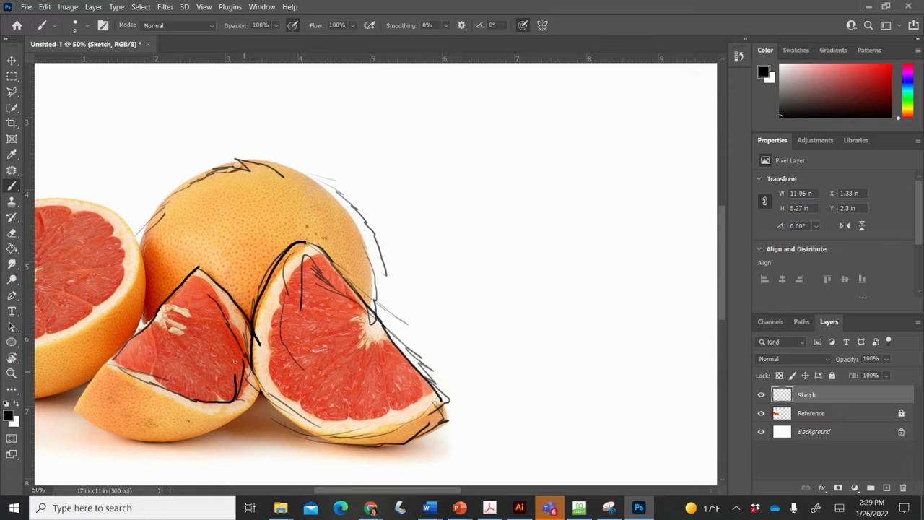
mouse_move(250, 369)
left_mouse_down()
mouse_move(278, 410)
mouse_move(323, 430)
left_mouse_up()
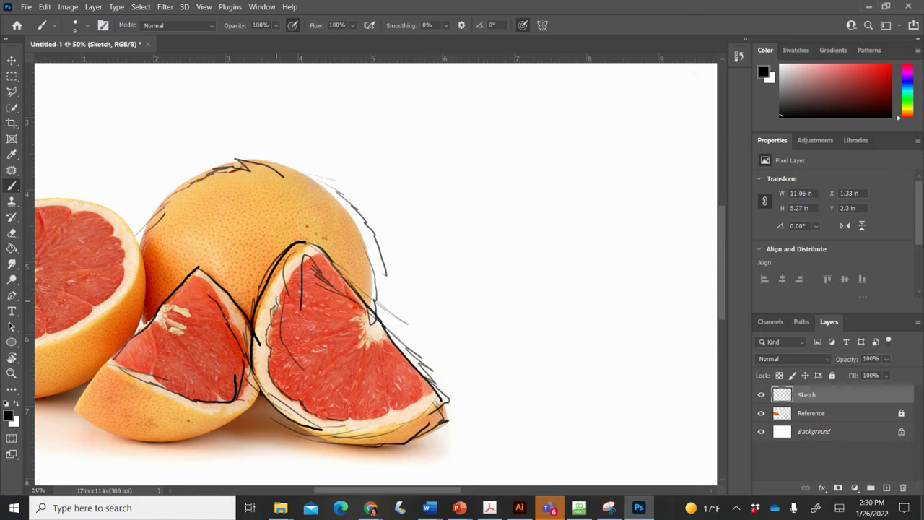
Draw the inner rind line and radiating segment lines inside the right wedge's flesh
left_click_drag(283, 287, 289, 267)
mouse_move(364, 315)
left_mouse_down()
mouse_move(354, 319)
mouse_move(362, 341)
mouse_move(384, 340)
mouse_move(400, 398)
left_mouse_up()
left_click_drag(370, 341, 364, 394)
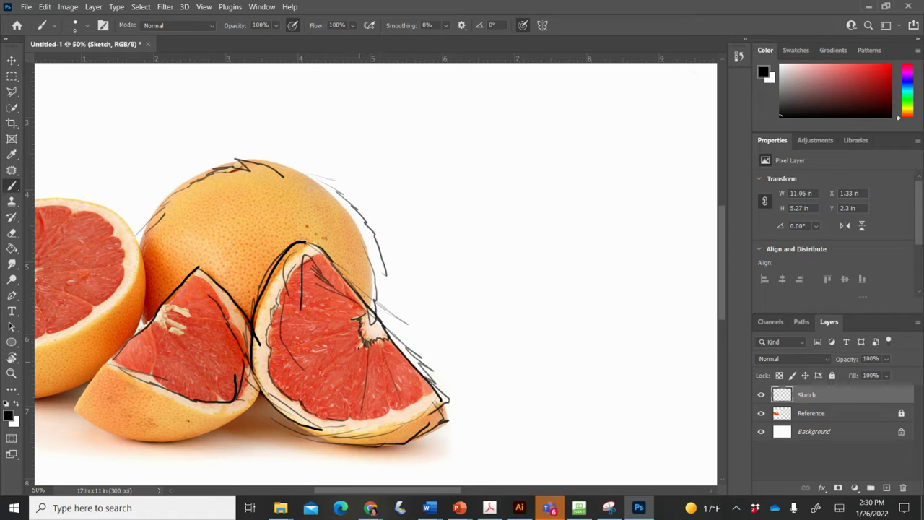
mouse_move(357, 348)
left_mouse_down()
mouse_move(336, 378)
mouse_move(309, 354)
left_mouse_up()
left_click_drag(348, 319, 315, 318)
left_click(12, 216)
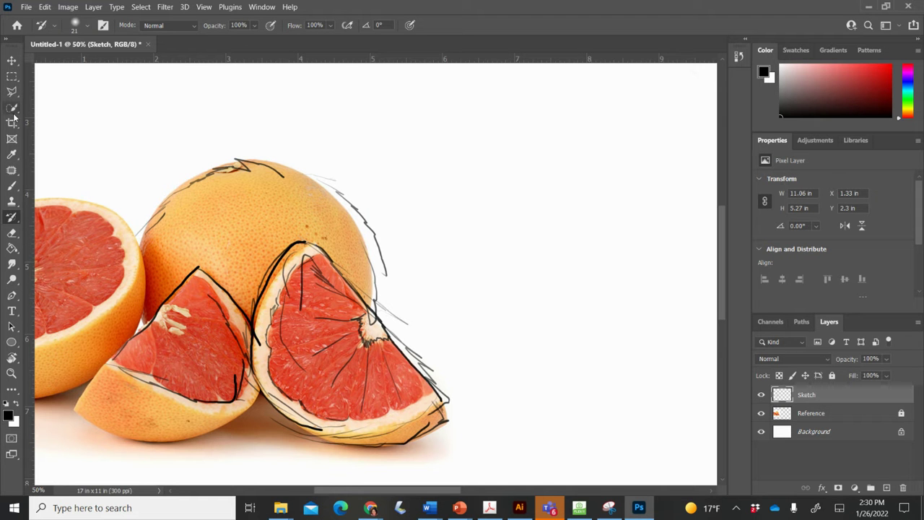
Move the sketch right, off the photo, to about X 9.55 in, Y 2.42 in
left_click(13, 62)
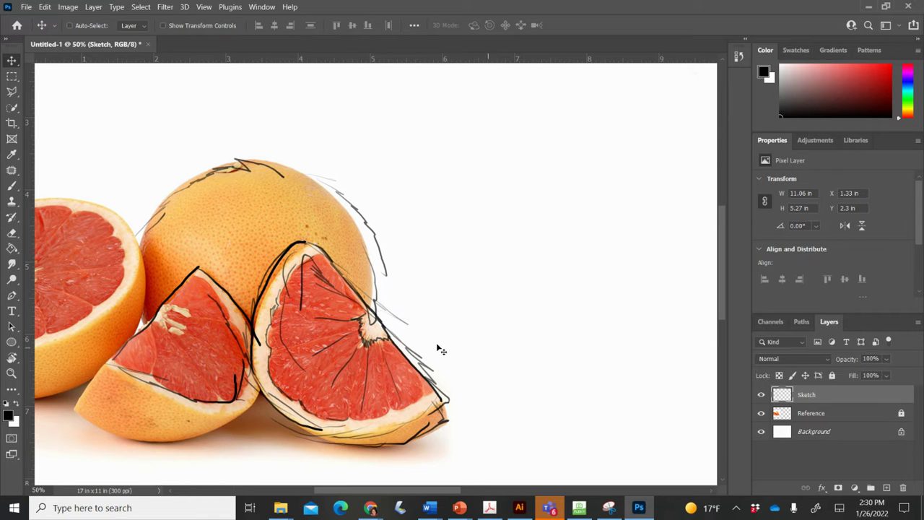
mouse_move(375, 349)
left_mouse_down()
mouse_move(641, 321)
mouse_move(640, 348)
left_mouse_up()
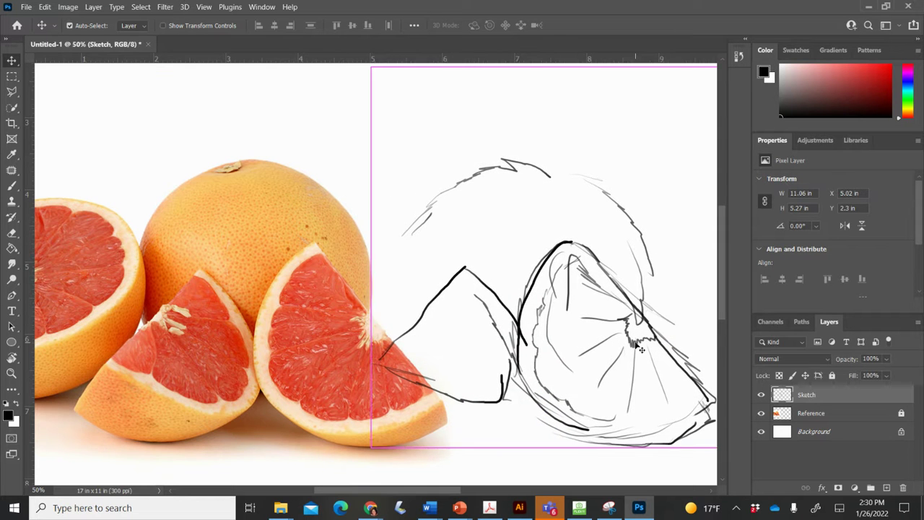
key("ctrl+minus")
key("ctrl+minus")
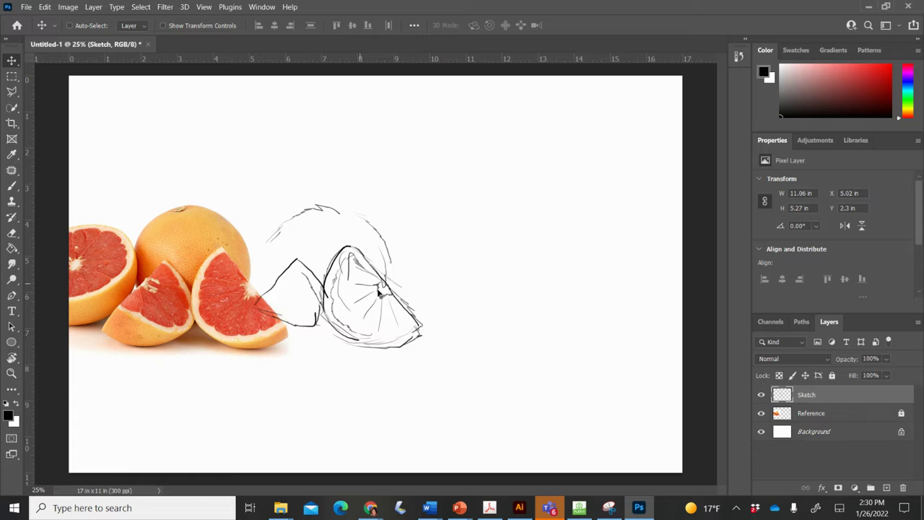
left_click_drag(361, 287, 528, 292)
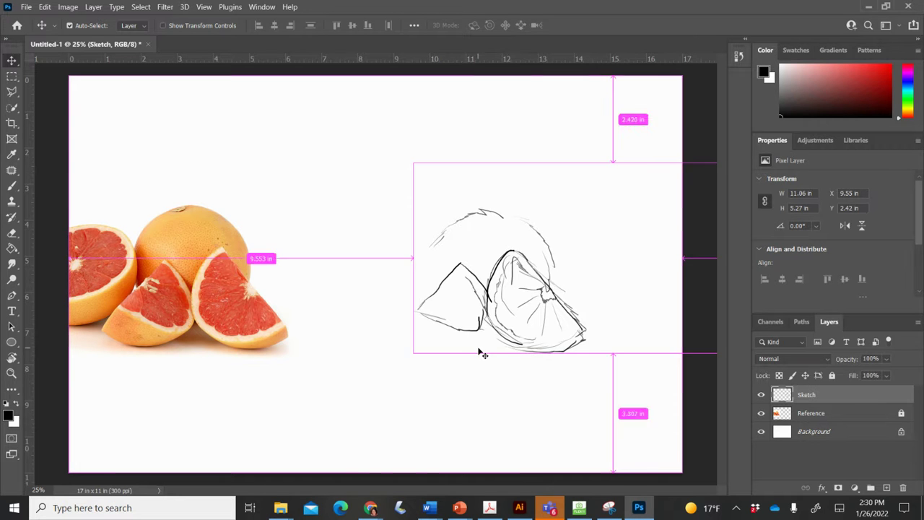
Free Transform the sketch to 148.92% (16.47 × 7.85 in) at X 7.68 in, Y 0.49 in
key("ctrl+t")
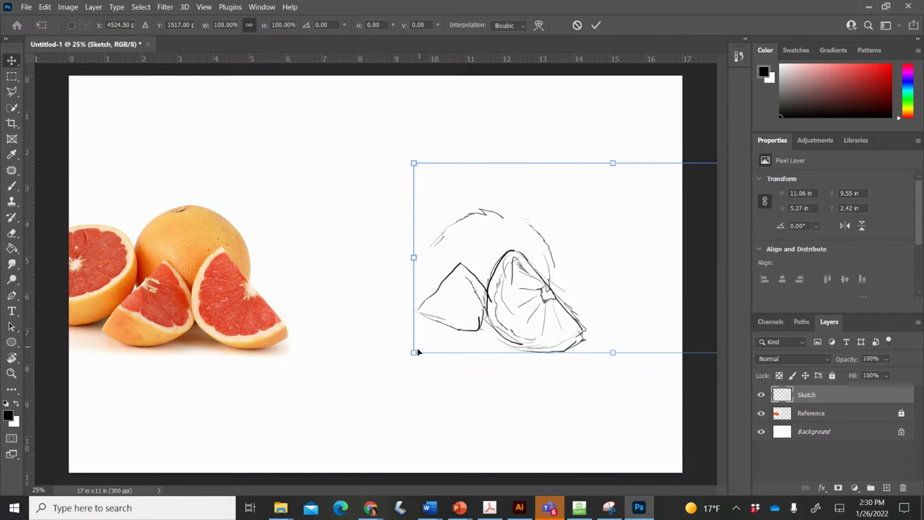
mouse_move(413, 351)
left_mouse_down()
mouse_move(314, 427)
mouse_move(202, 480)
left_mouse_up()
mouse_move(297, 406)
left_mouse_down()
mouse_move(466, 354)
mouse_move(430, 349)
left_mouse_up()
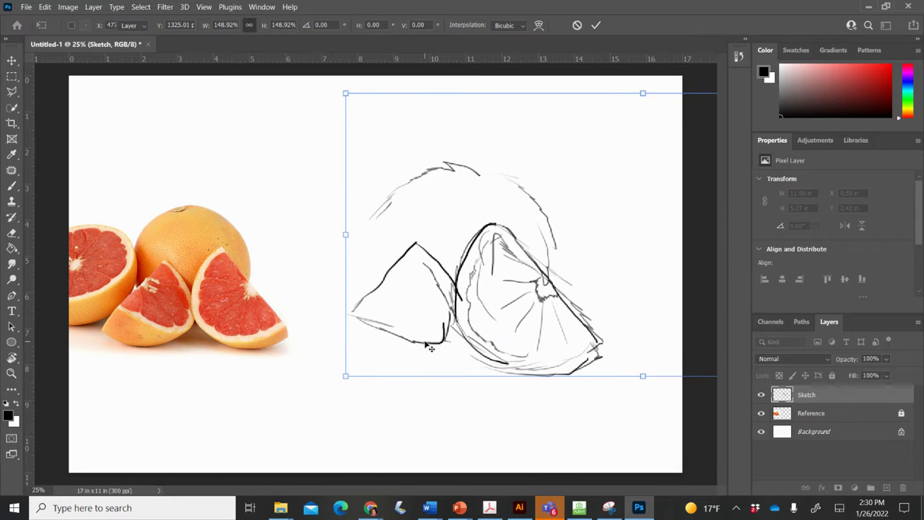
key("Return")
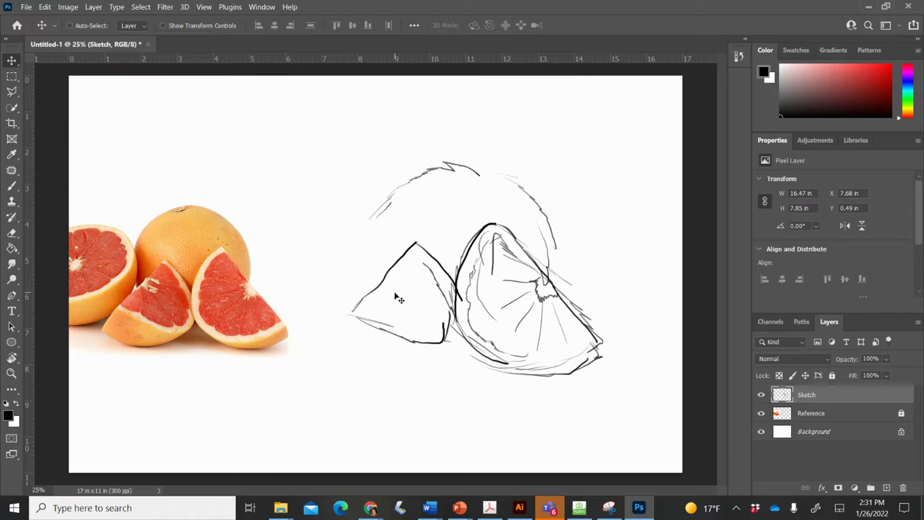
Lock the Sketch layer and start Save As to this computer instead of the cloud
left_click(832, 376)
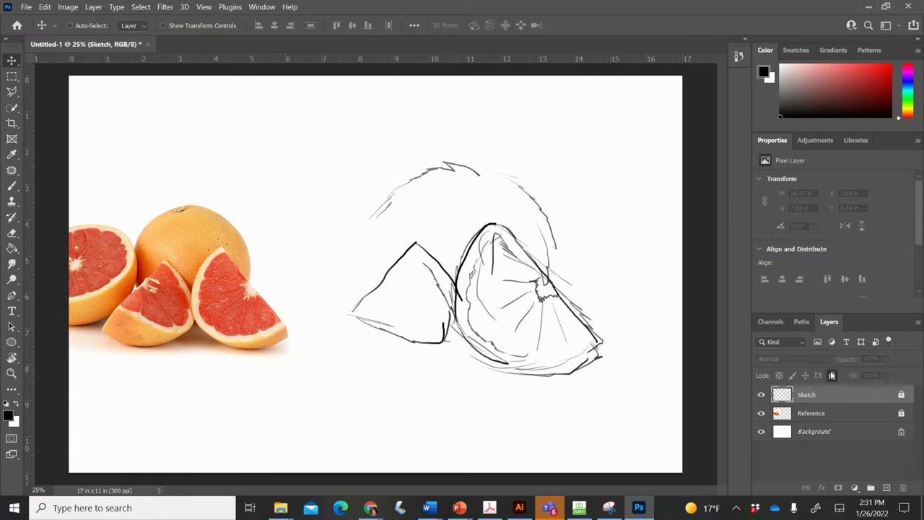
left_click(26, 7)
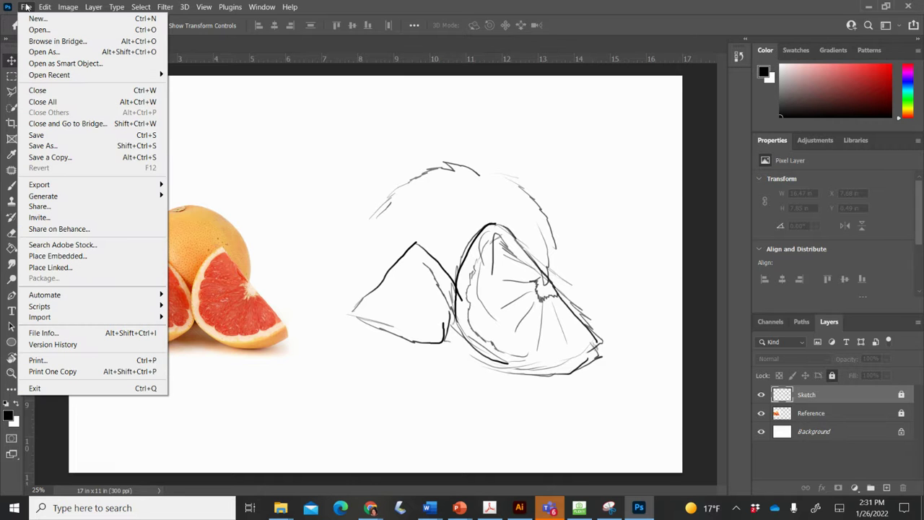
left_click(47, 149)
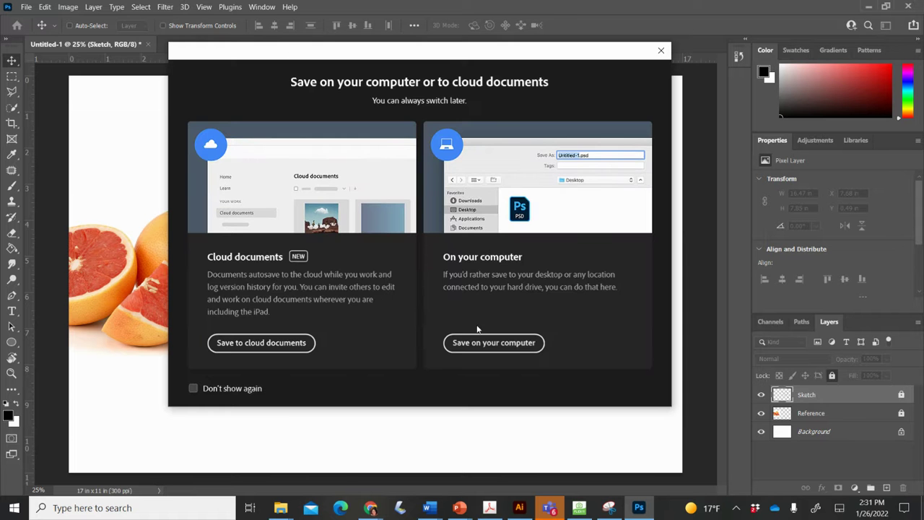
left_click(480, 342)
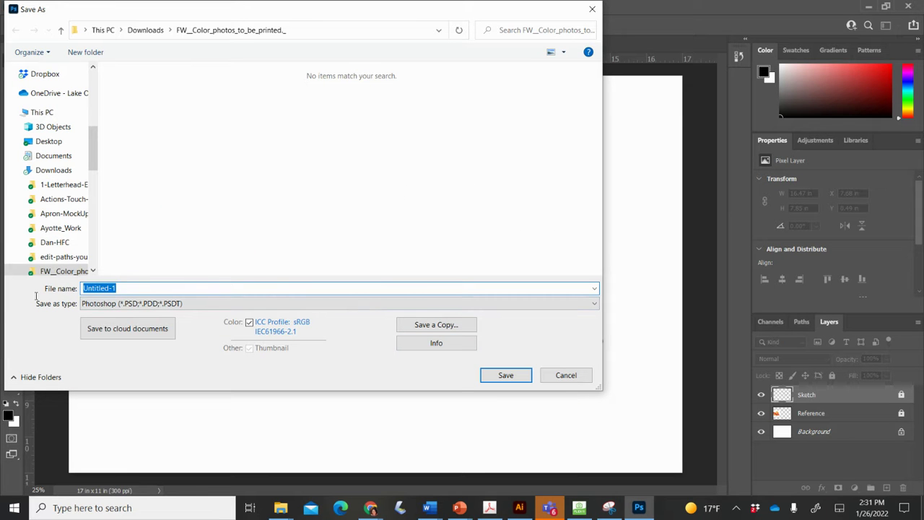
Save the document as Monica-Fruit.psd in OneDrive's Graphic Design 1 folder
type("Monica-Fruit")
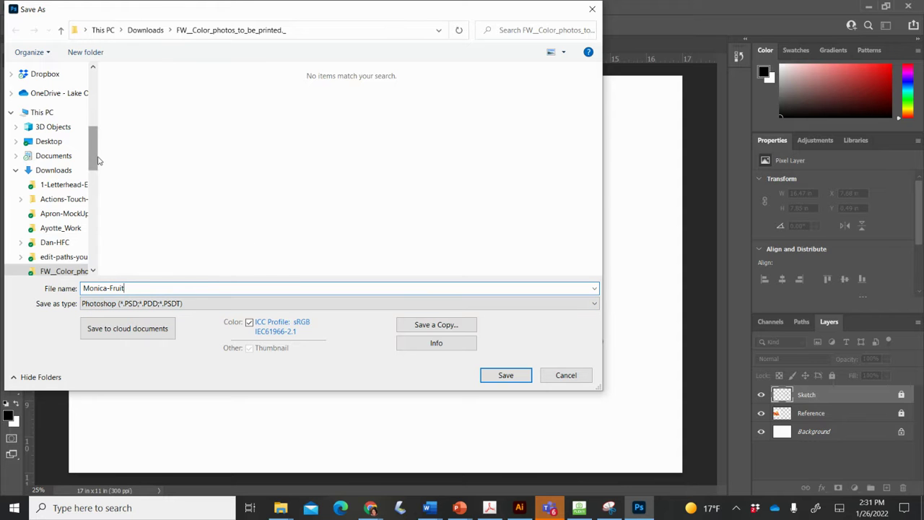
mouse_move(92, 151)
left_mouse_down()
mouse_move(92, 299)
mouse_move(94, 148)
left_mouse_up()
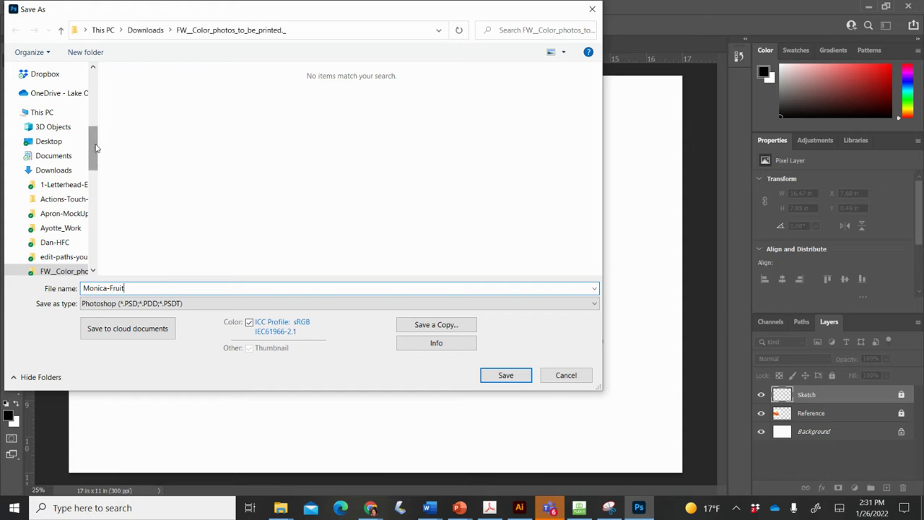
left_click(67, 93)
left_click(66, 96)
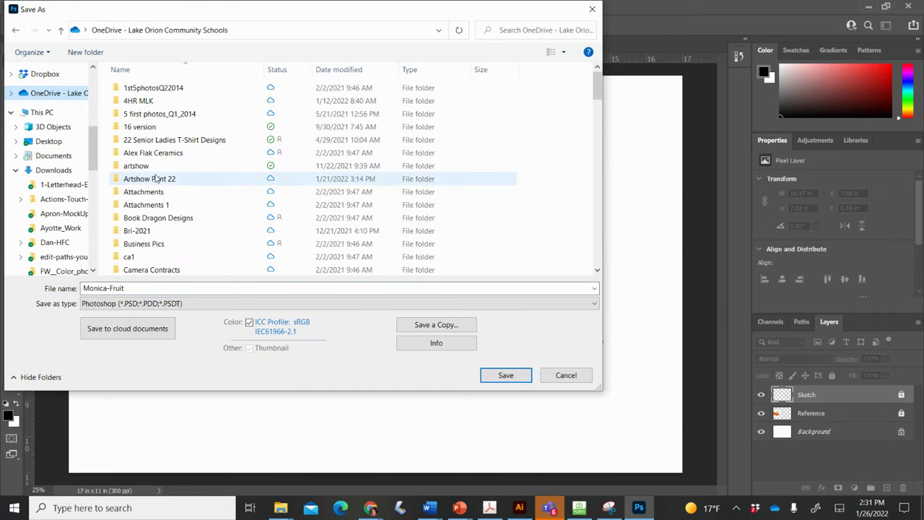
scroll(156, 179, "down", 5)
scroll(156, 178, "down", 5)
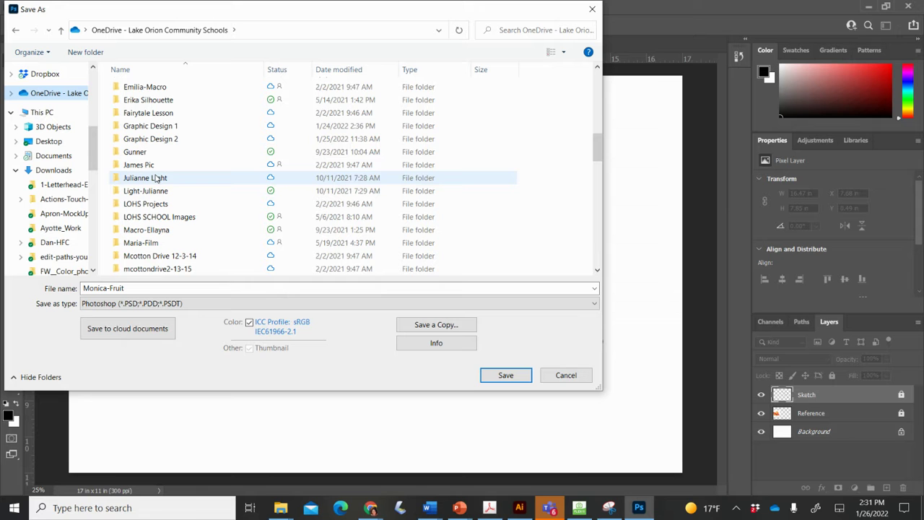
left_click(164, 128)
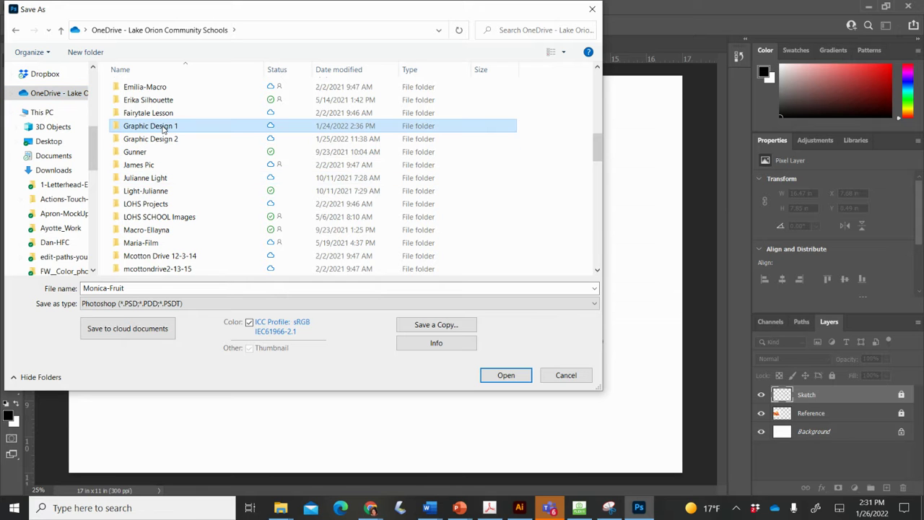
left_click(507, 375)
left_click(506, 375)
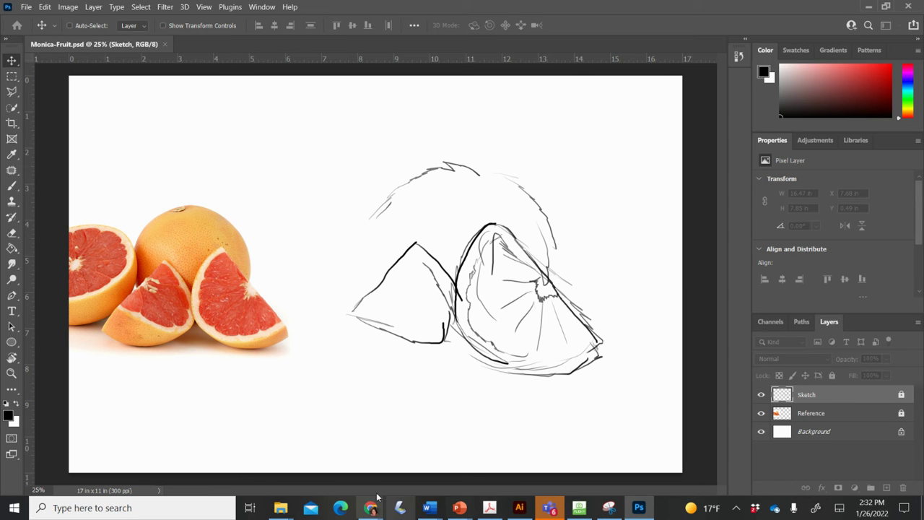
mouse_move(371, 508)
left_click(388, 465)
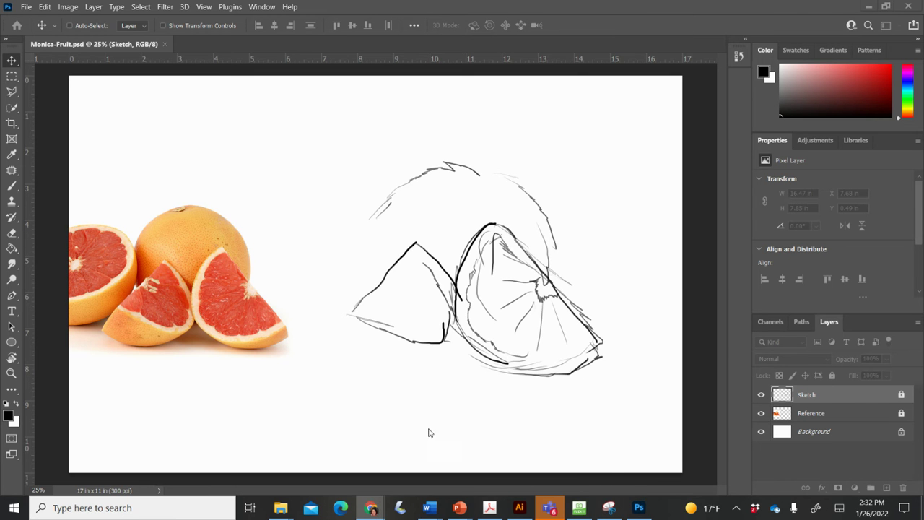